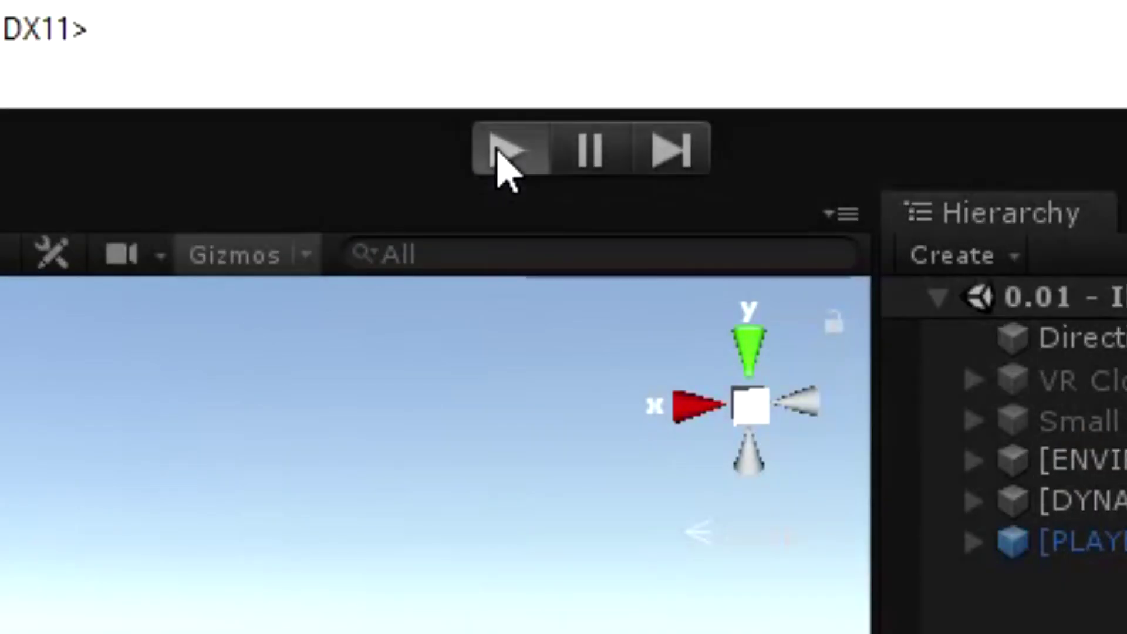
Play the scene maximized to test the crowd of red mannequins around the VR hand
{"action": "left_click", "coordinate": [507, 152]}
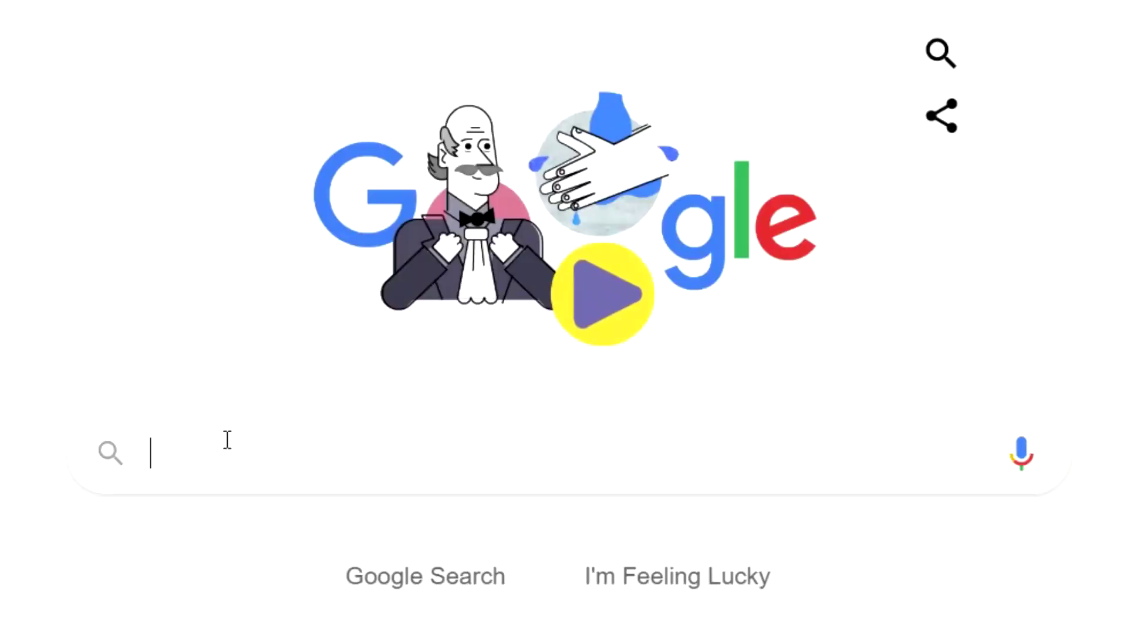
{"action": "type", "text": "pleas"}
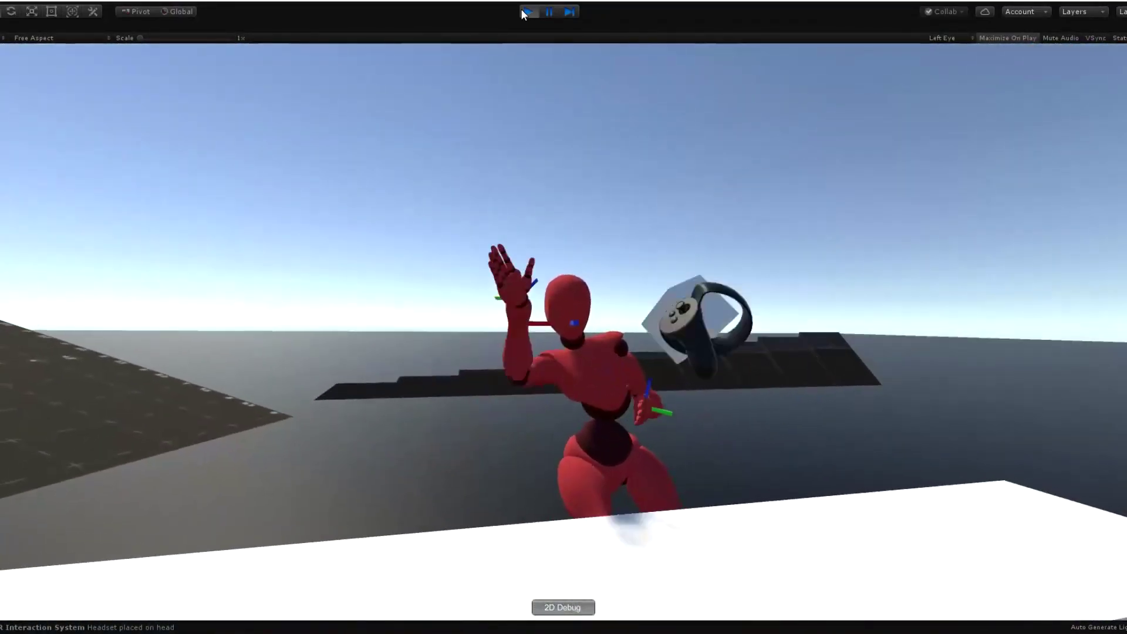
Switch the transform handles to Local orientation with X during Play mode
{"action": "key", "text": "x"}
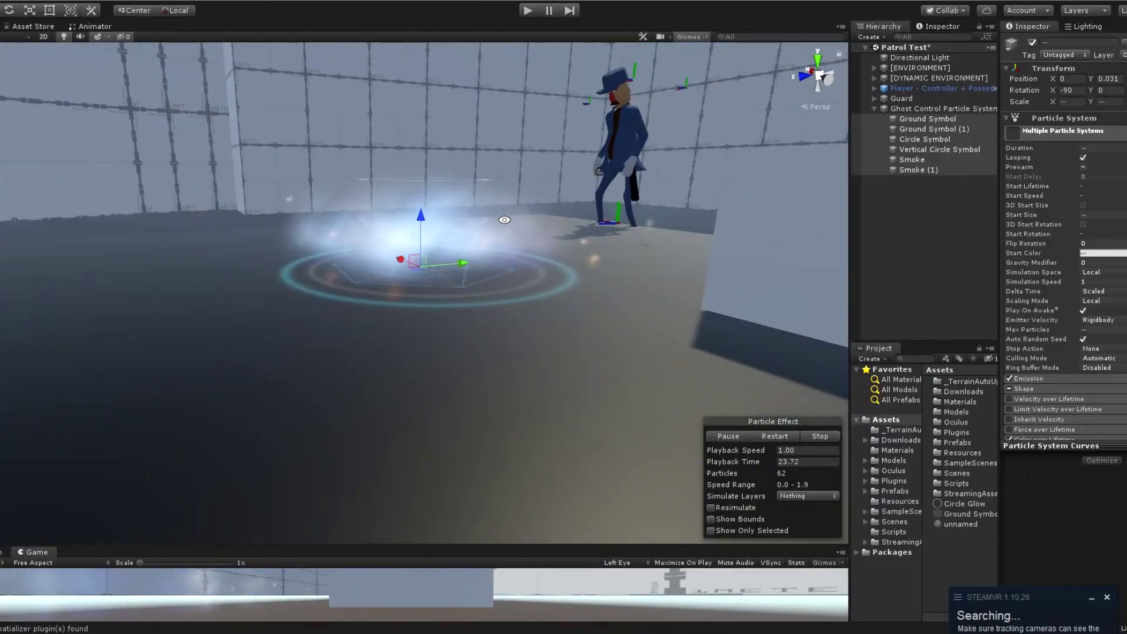
Play the level in VR to grab the blue cube between the red blocks
{"action": "left_click", "coordinate": [527, 12]}
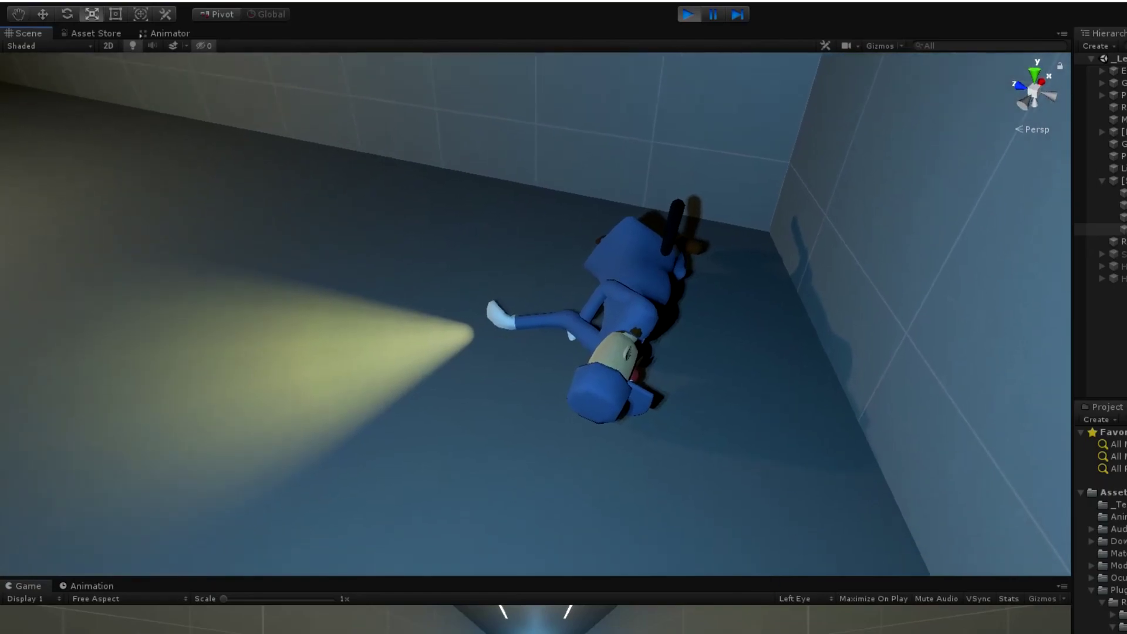
Orbit the Scene view around the collapsed guard and the exit door to inspect the ragdoll
{"action": "left_click_drag", "start_coordinate": [694, 521], "coordinate": [697, 391], "text": "alt"}
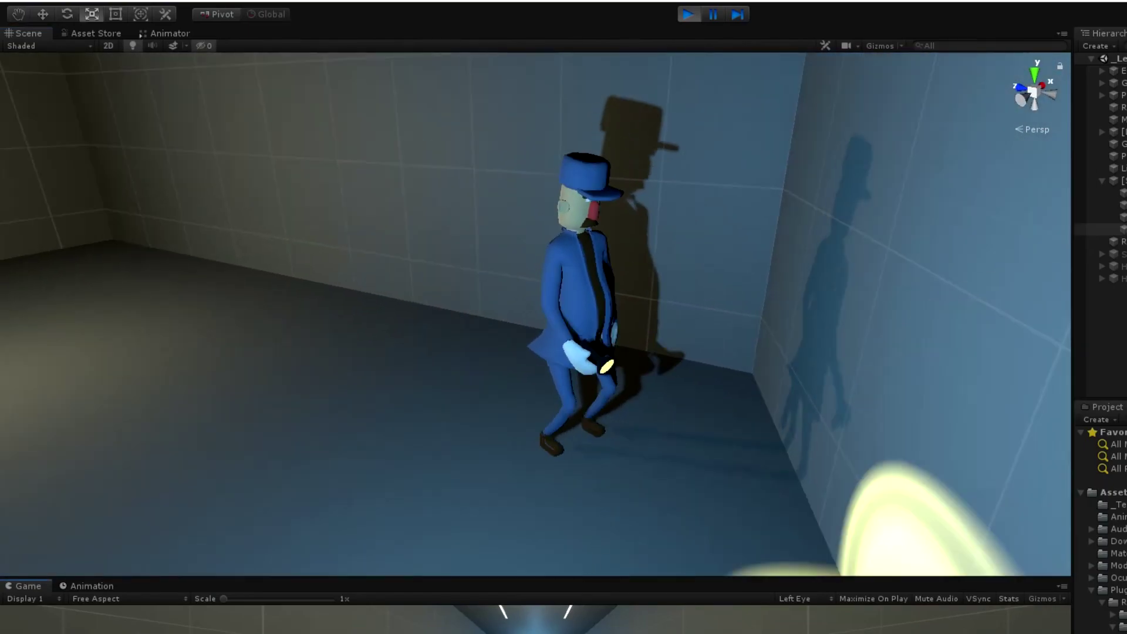
{"action": "left_click_drag", "start_coordinate": [605, 501], "coordinate": [615, 463], "text": "alt"}
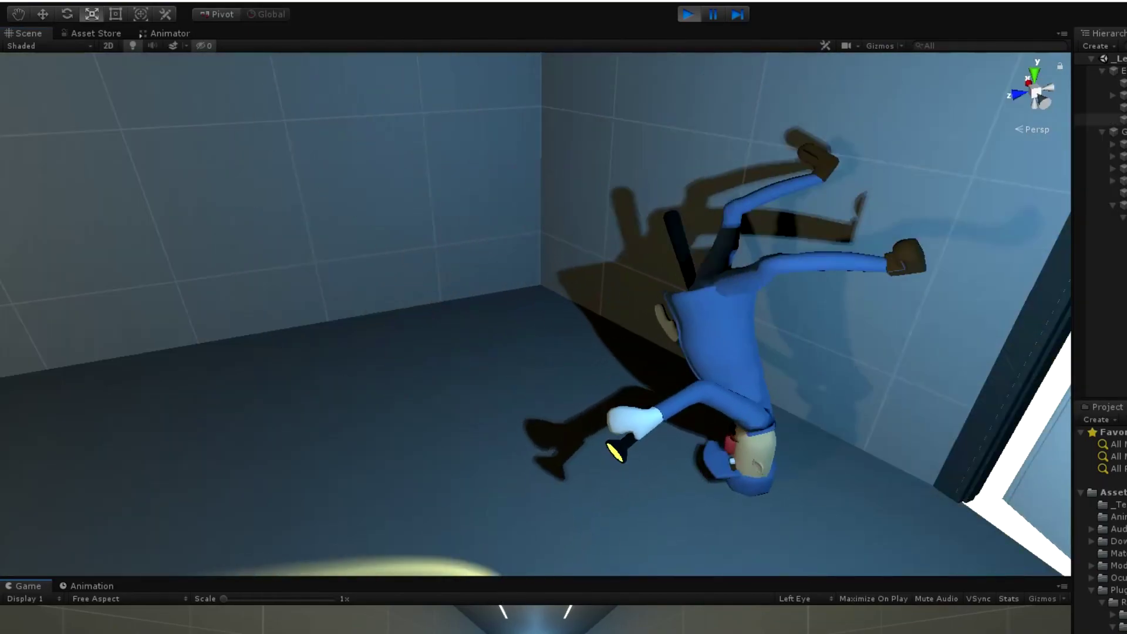
{"action": "left_click_drag", "start_coordinate": [708, 382], "coordinate": [665, 474], "text": "alt"}
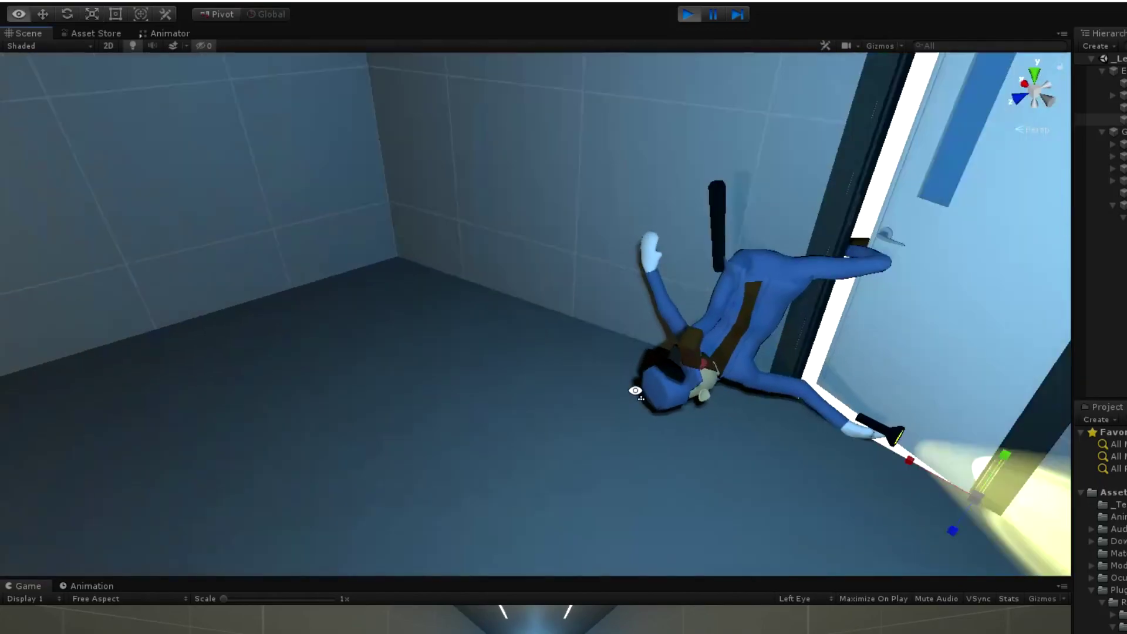